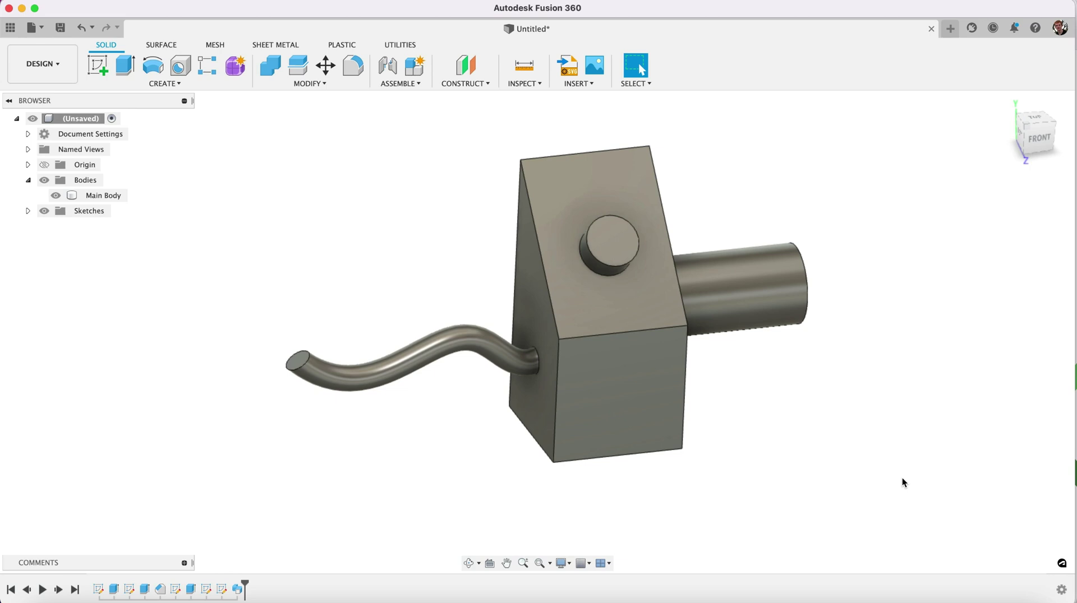
# Step: Orbit the block model to inspect it from the left side
pyautogui.click(470, 566)
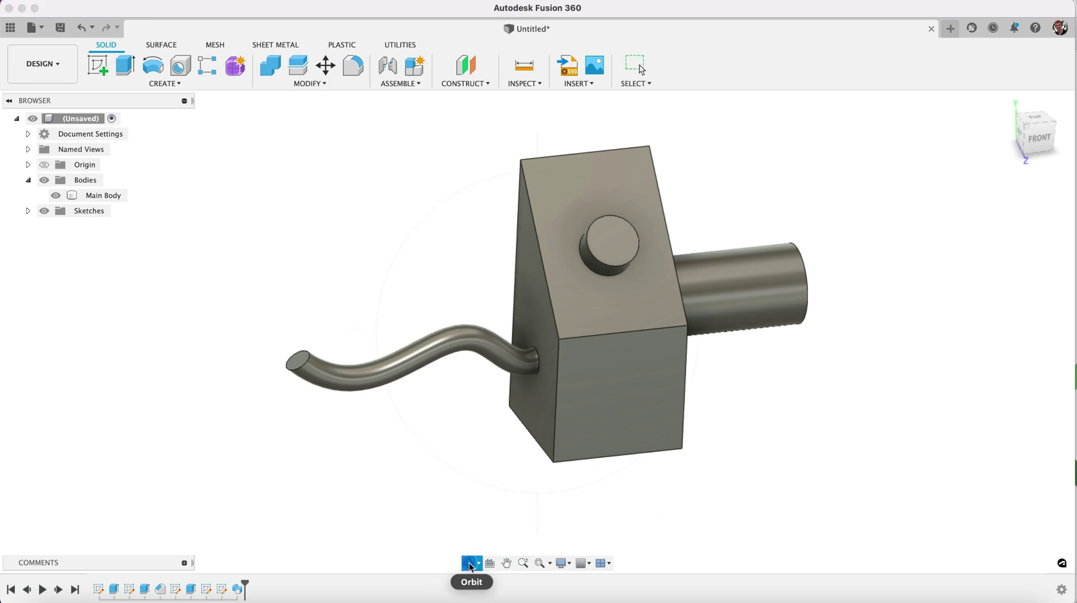
pyautogui.moveTo(654, 287)
pyautogui.mouseDown()
pyautogui.moveTo(569, 268)
pyautogui.moveTo(456, 279)
pyautogui.moveTo(667, 282)
pyautogui.moveTo(656, 273)
pyautogui.moveTo(652, 293)
pyautogui.mouseUp()
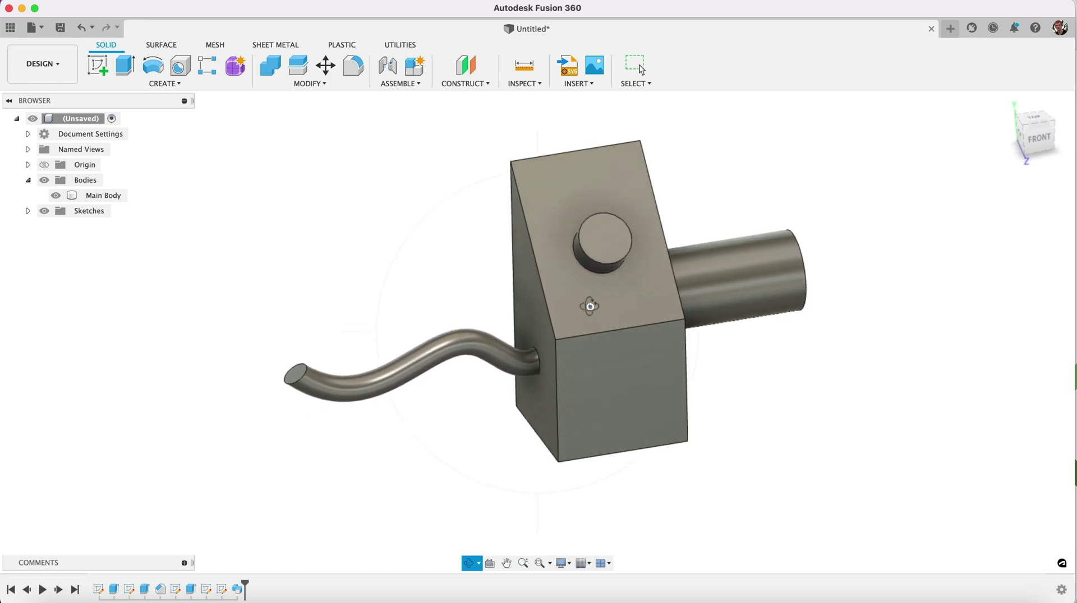
pyautogui.moveTo(590, 306)
pyautogui.mouseDown()
pyautogui.moveTo(673, 281)
pyautogui.moveTo(620, 303)
pyautogui.moveTo(563, 300)
pyautogui.moveTo(589, 283)
pyautogui.moveTo(584, 303)
pyautogui.moveTo(602, 309)
pyautogui.mouseUp()
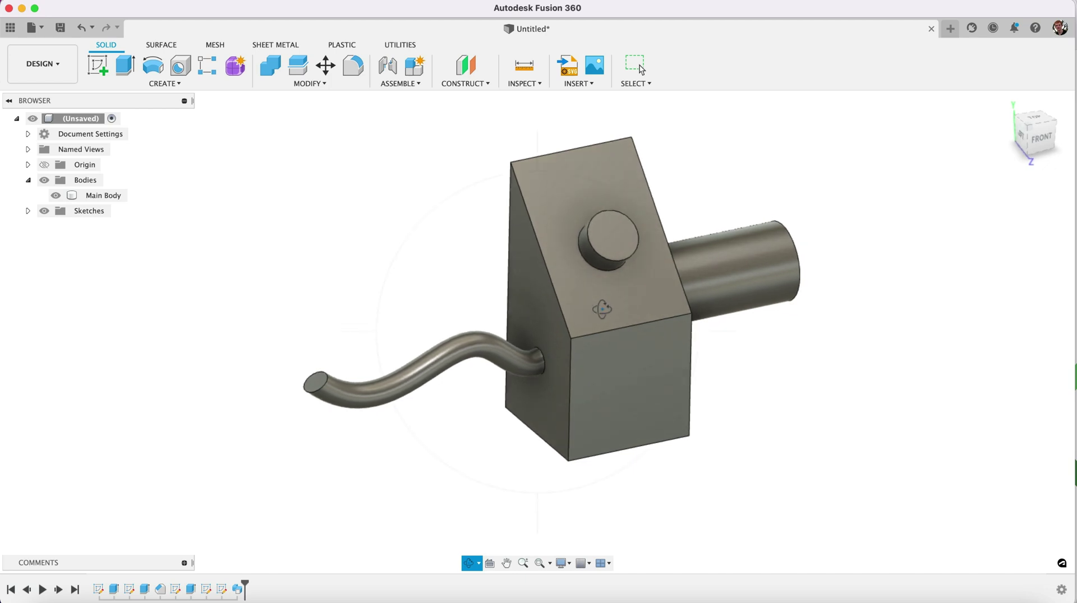
# Step: Toggle the Main Body's visibility off and on twice, leaving it shown
pyautogui.moveTo(622, 318); pyautogui.dragTo(588, 303)
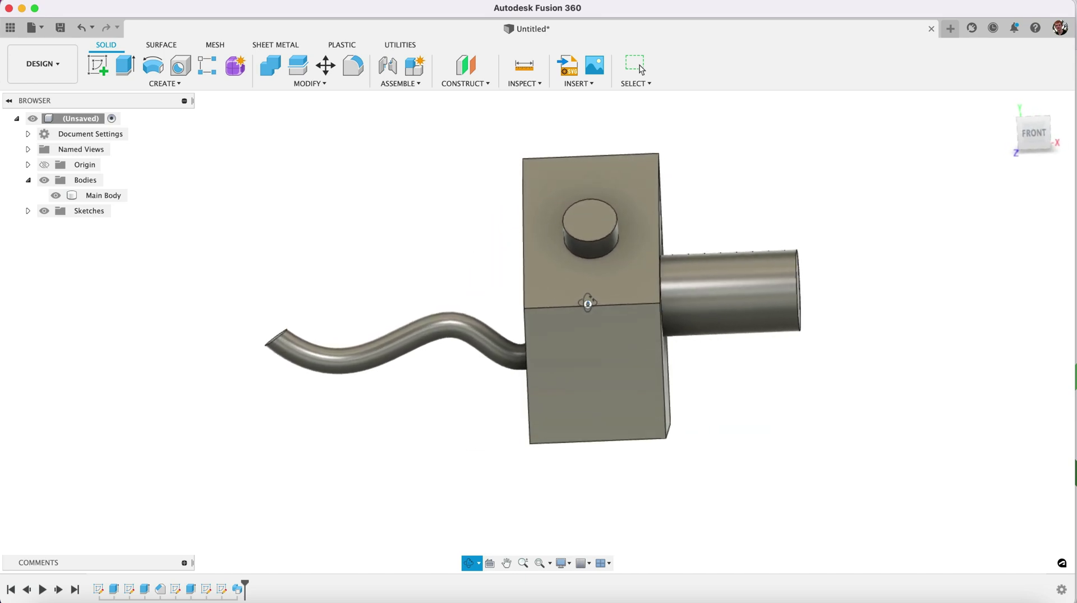
pyautogui.click(56, 196)
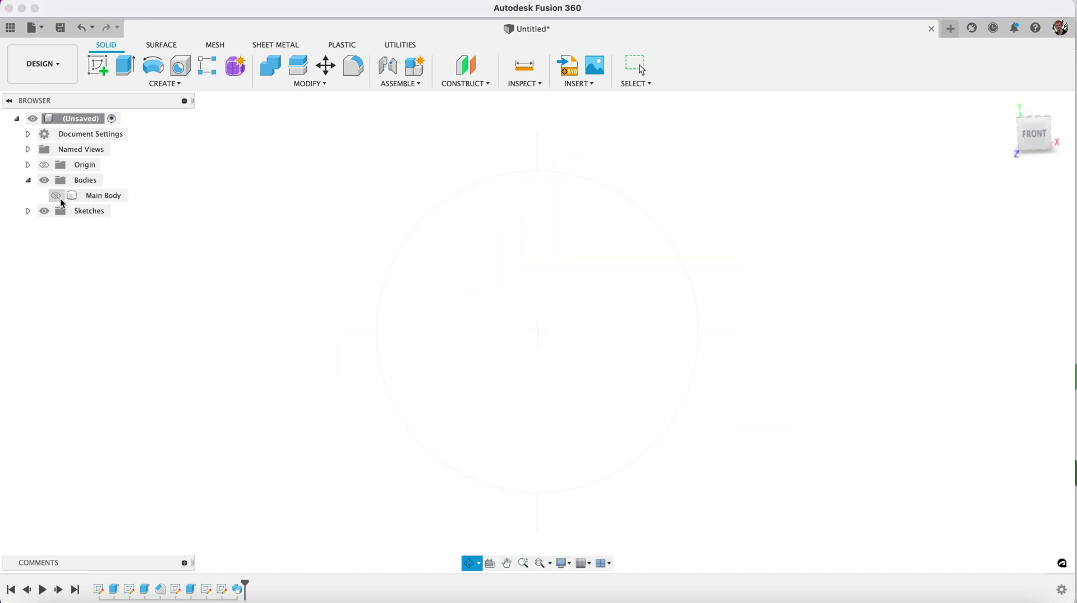
pyautogui.click(55, 196)
pyautogui.click(56, 195)
pyautogui.click(56, 195)
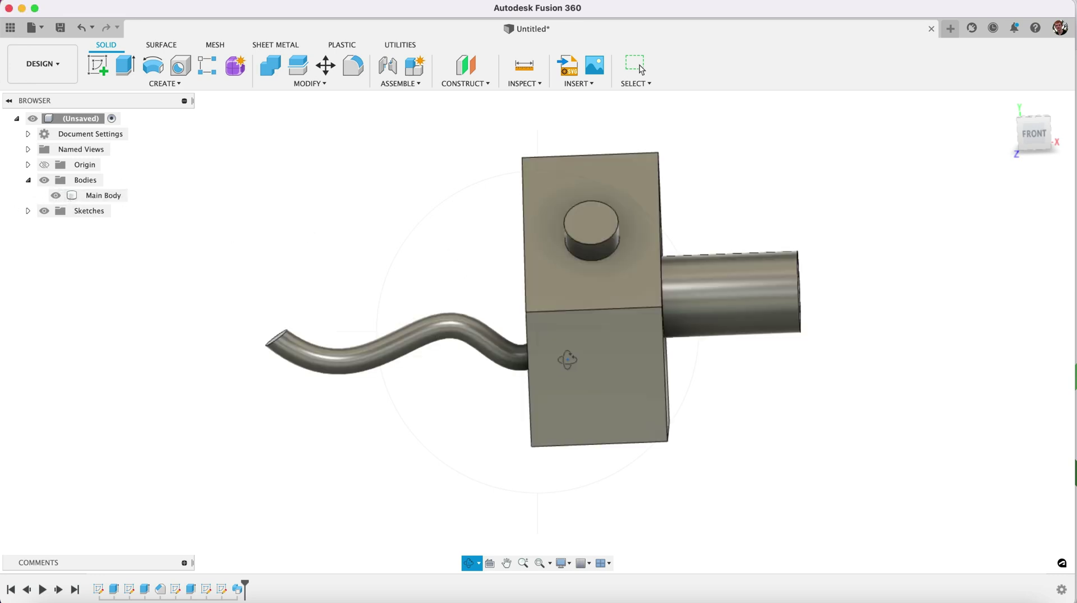
# Step: Orbit the block back to an angled 3D view showing more of the top
pyautogui.moveTo(510, 314); pyautogui.dragTo(539, 334)
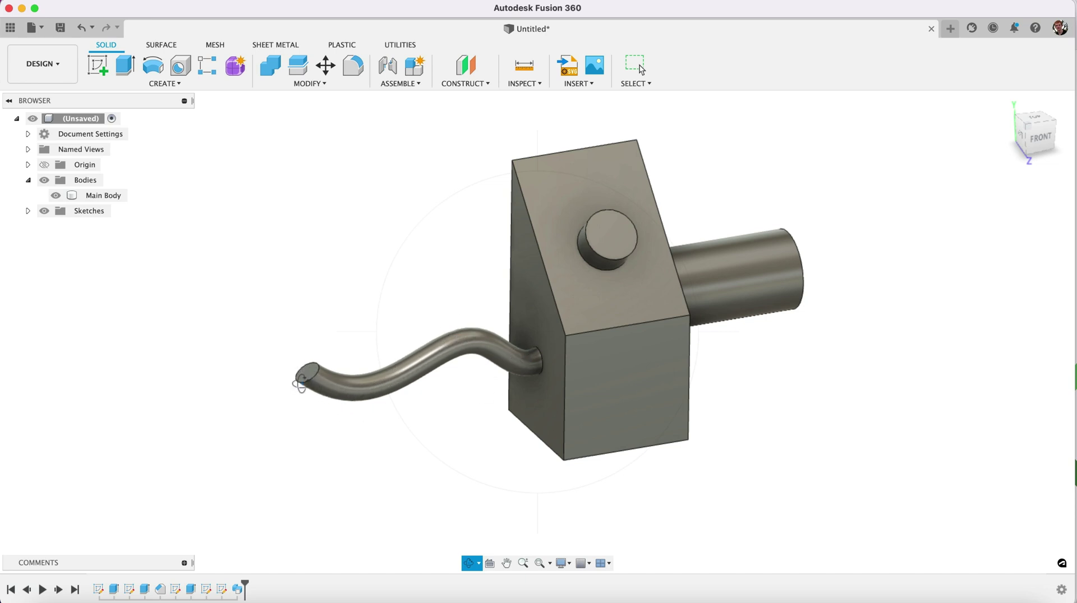
pyautogui.moveTo(620, 352)
pyautogui.mouseDown()
pyautogui.moveTo(572, 315)
pyautogui.moveTo(594, 336)
pyautogui.moveTo(604, 318)
pyautogui.moveTo(591, 321)
pyautogui.moveTo(613, 320)
pyautogui.moveTo(621, 341)
pyautogui.mouseUp()
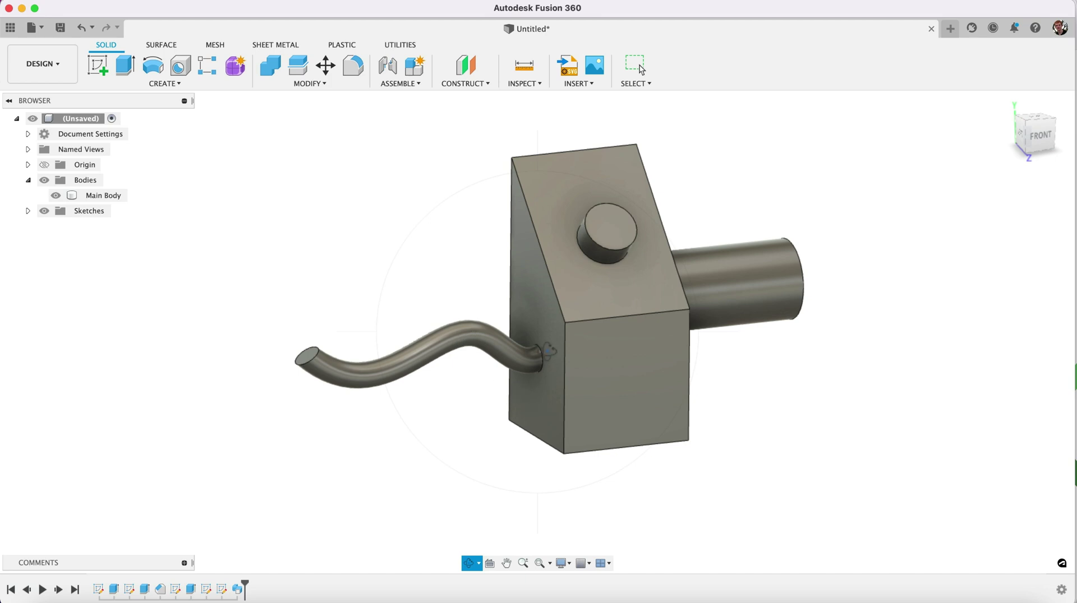
pyautogui.moveTo(490, 283); pyautogui.dragTo(495, 292)
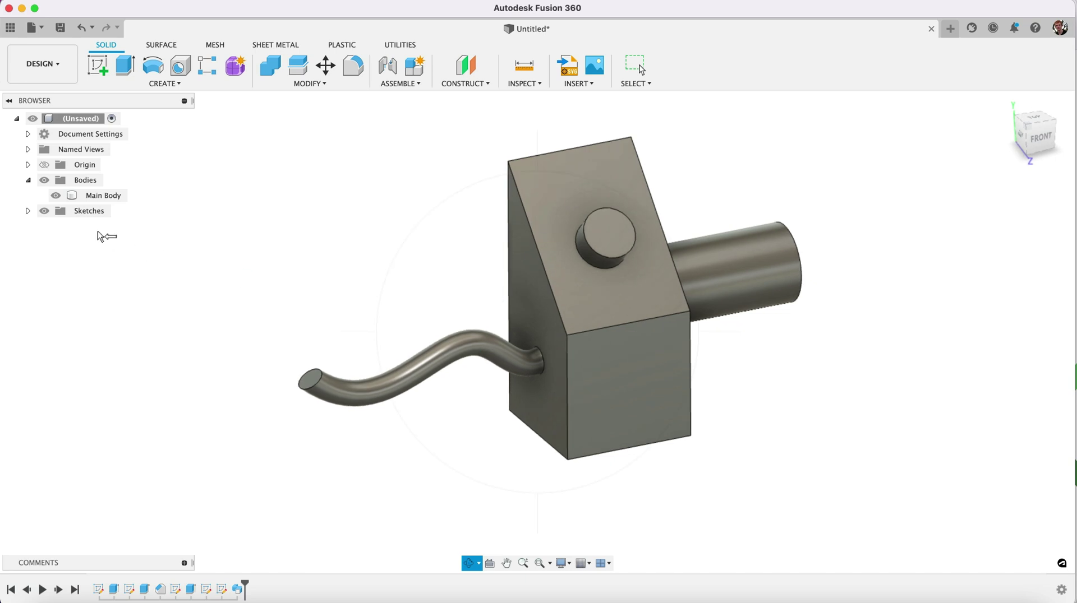
# Step: Turn the Main Body into its own component, Main Body:1
pyautogui.press('Escape')
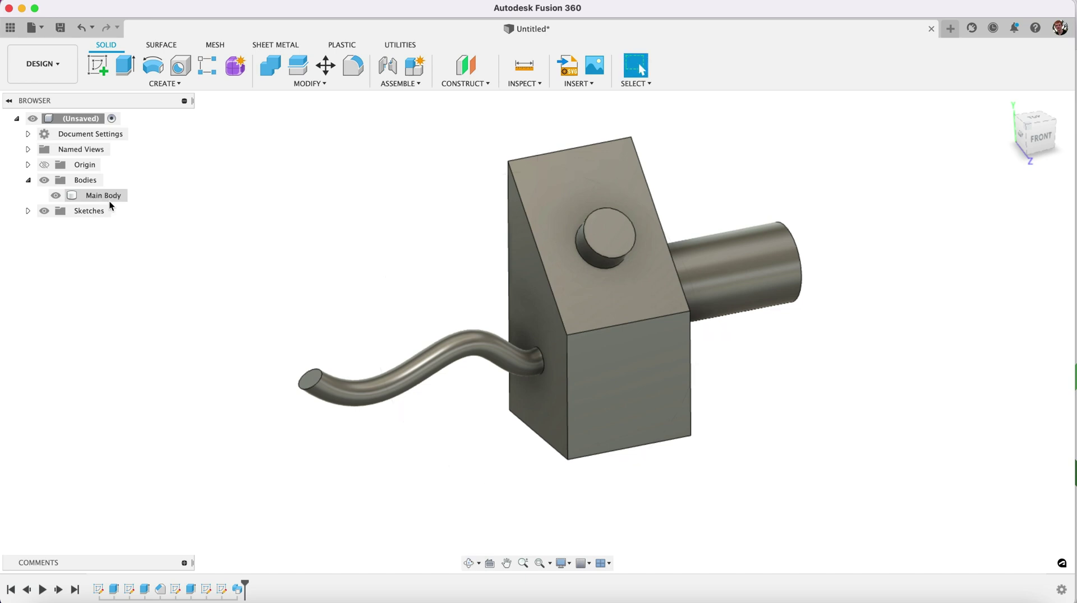
pyautogui.click(564, 291)
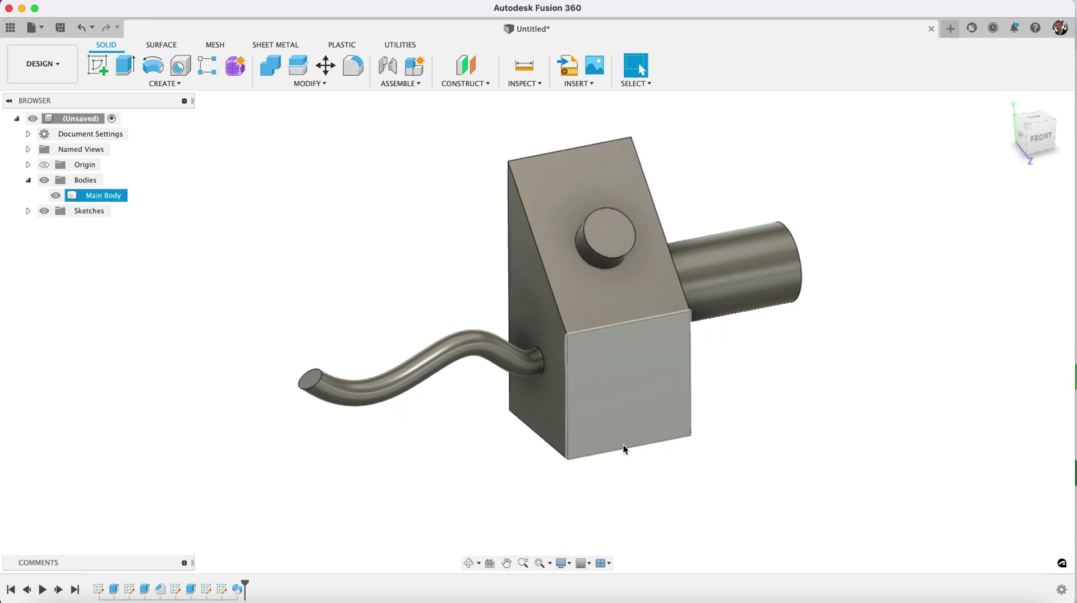
pyautogui.click(191, 237)
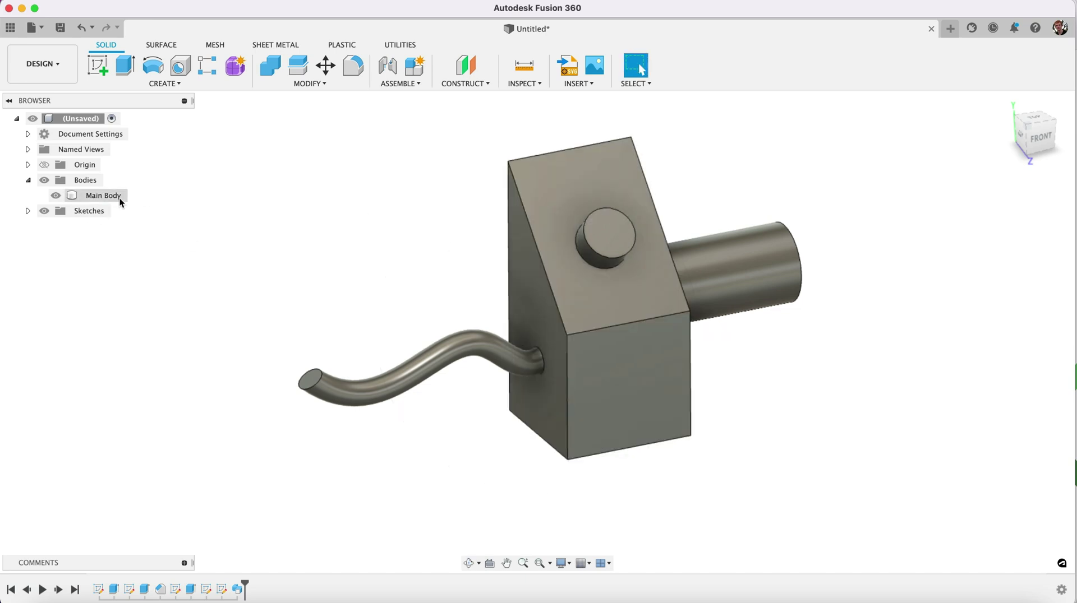
pyautogui.click(102, 197)
pyautogui.rightClick(102, 197)
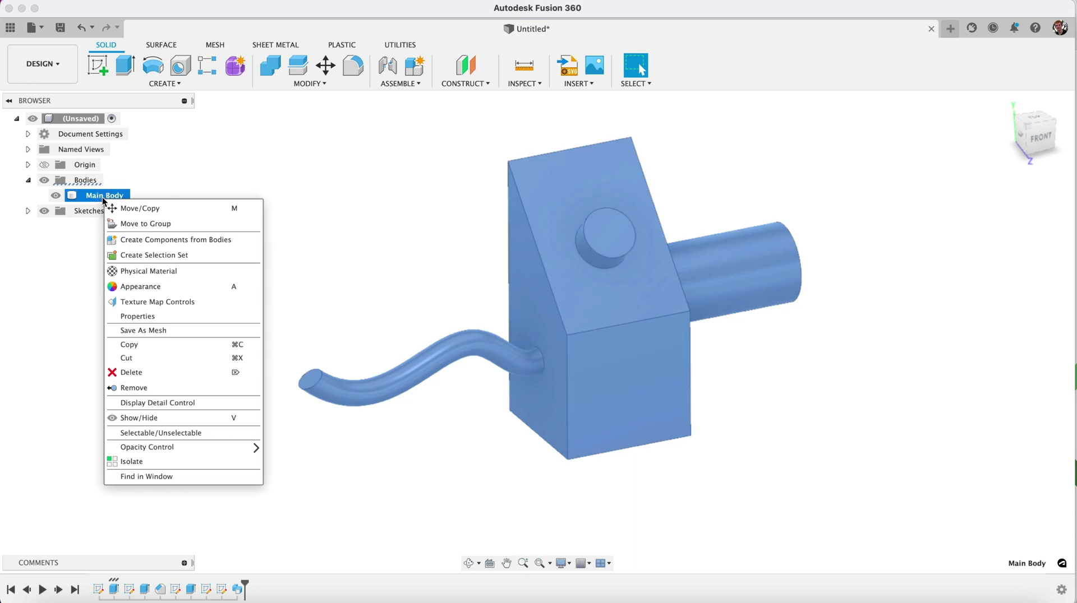
pyautogui.click(167, 240)
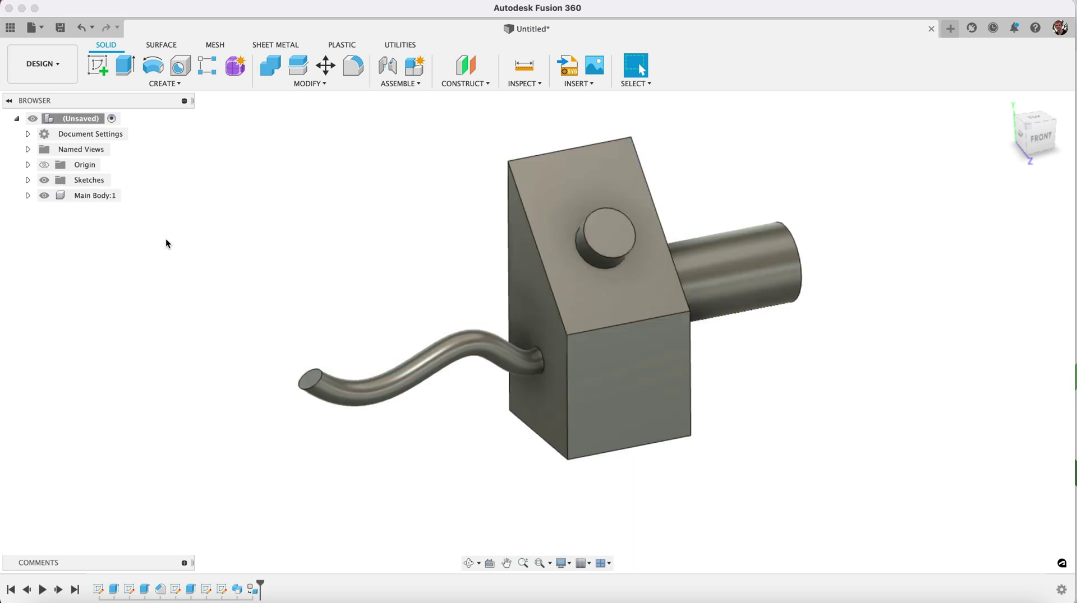
# Step: Copy Main Body:1 and Paste New it at the root in place as Main Body (1):1
pyautogui.click(93, 198)
pyautogui.rightClick(93, 198)
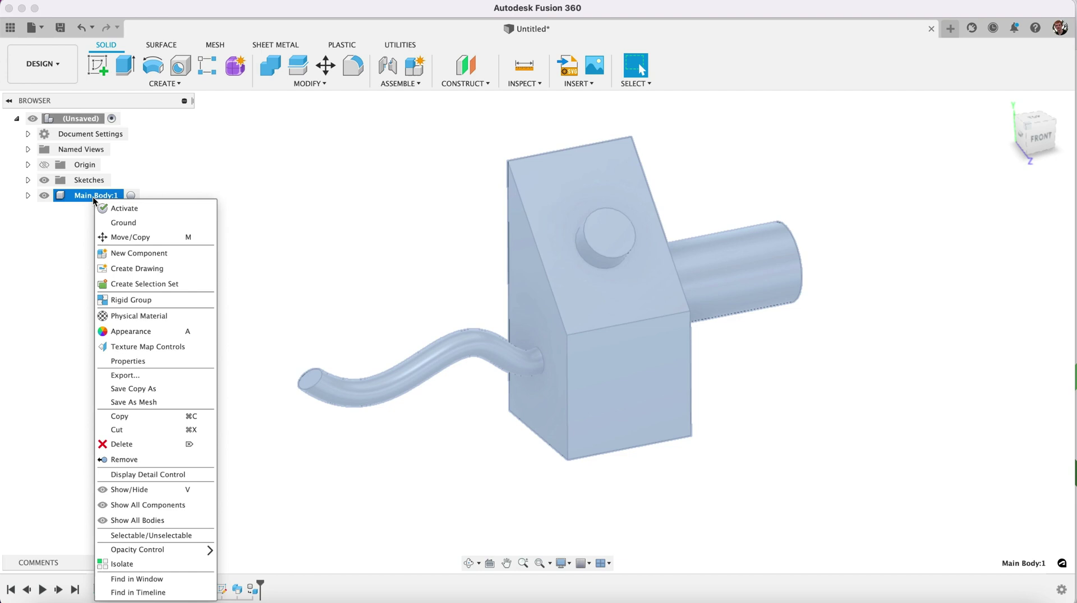
pyautogui.click(136, 416)
pyautogui.rightClick(77, 118)
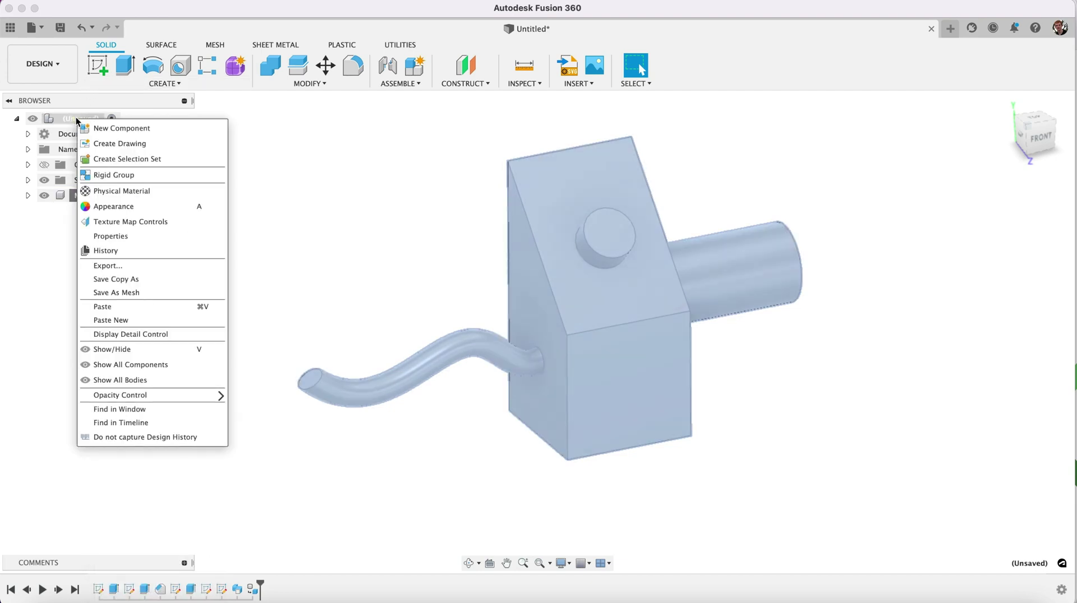
pyautogui.click(121, 320)
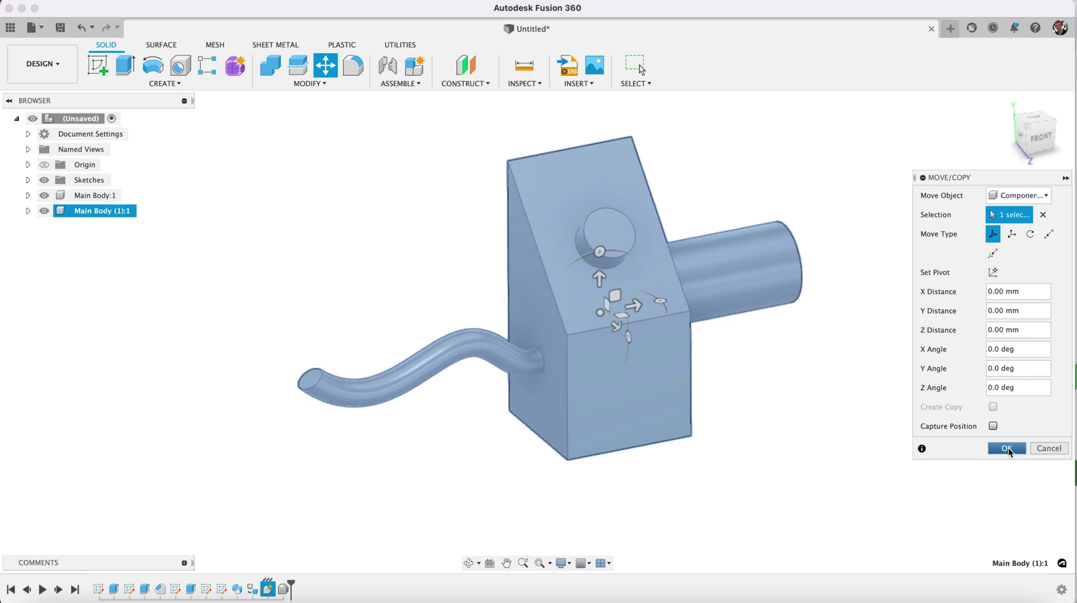
pyautogui.click(1006, 449)
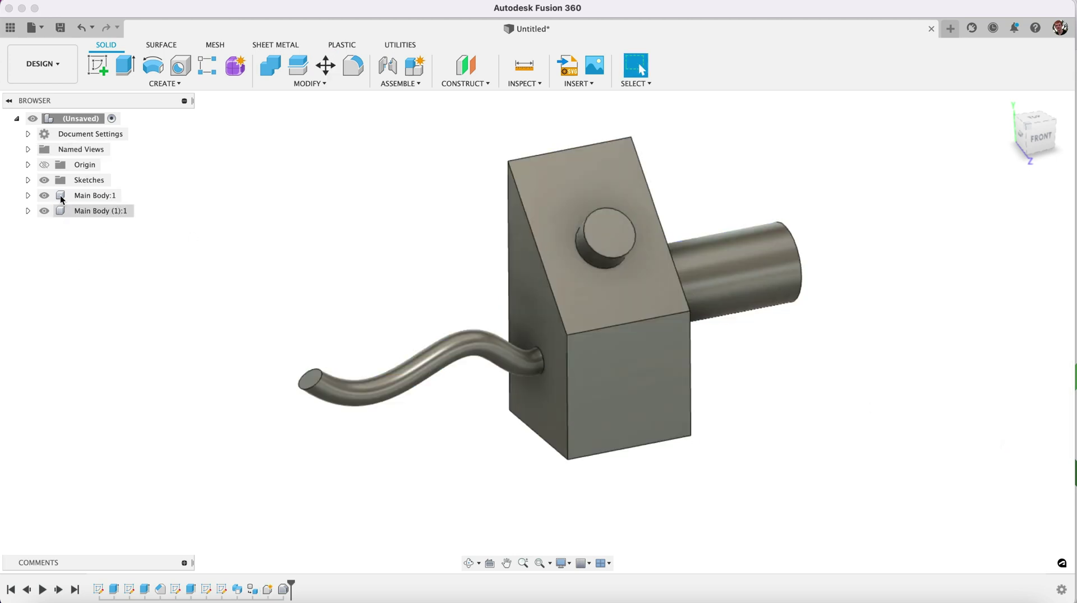
# Step: Hide the original Main Body:1 and show only the copied Main Body (1):1
pyautogui.click(43, 195)
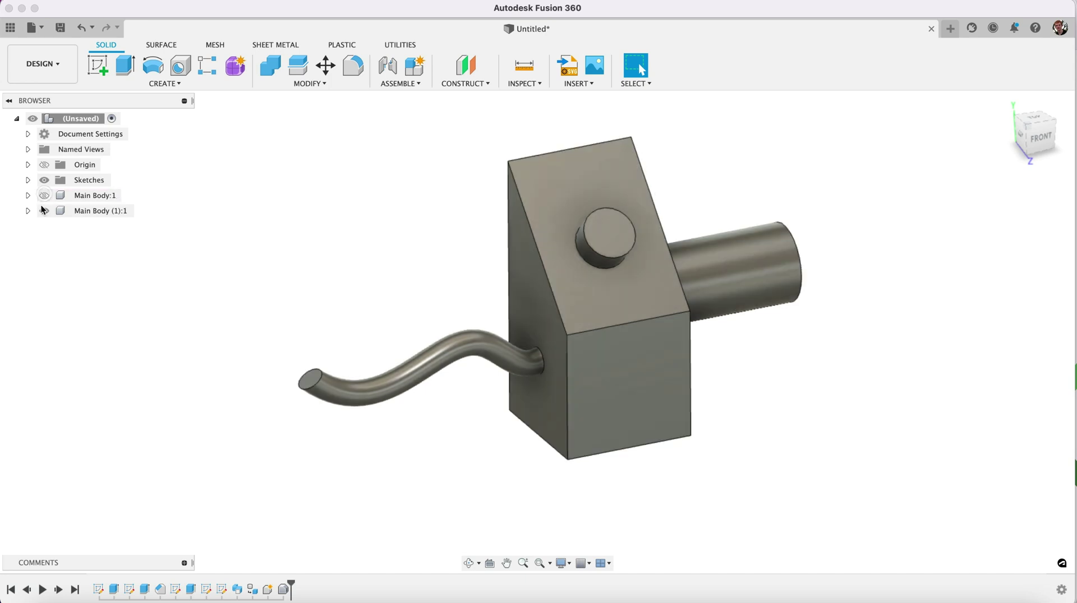
pyautogui.click(44, 211)
pyautogui.click(43, 195)
pyautogui.click(44, 195)
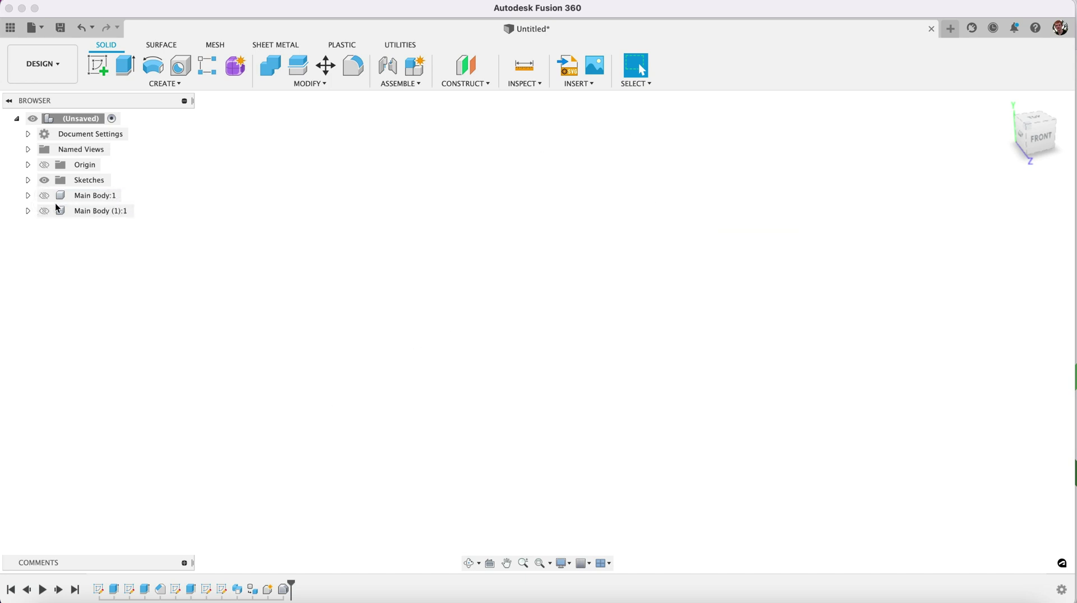
pyautogui.click(44, 211)
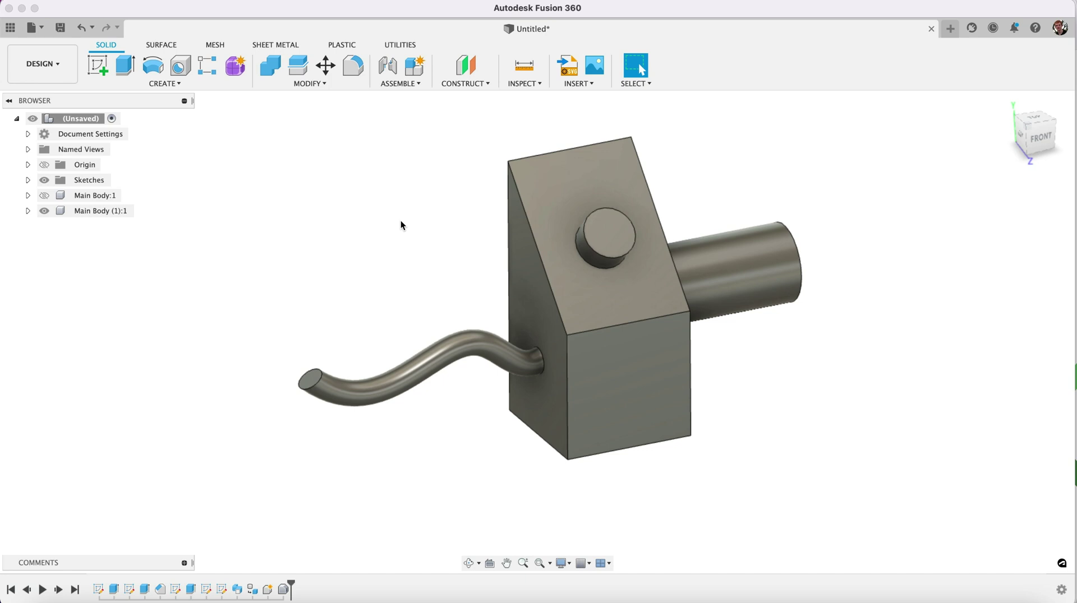
# Step: Split the copied block body using its slanted front face as the splitting tool
pyautogui.click(311, 84)
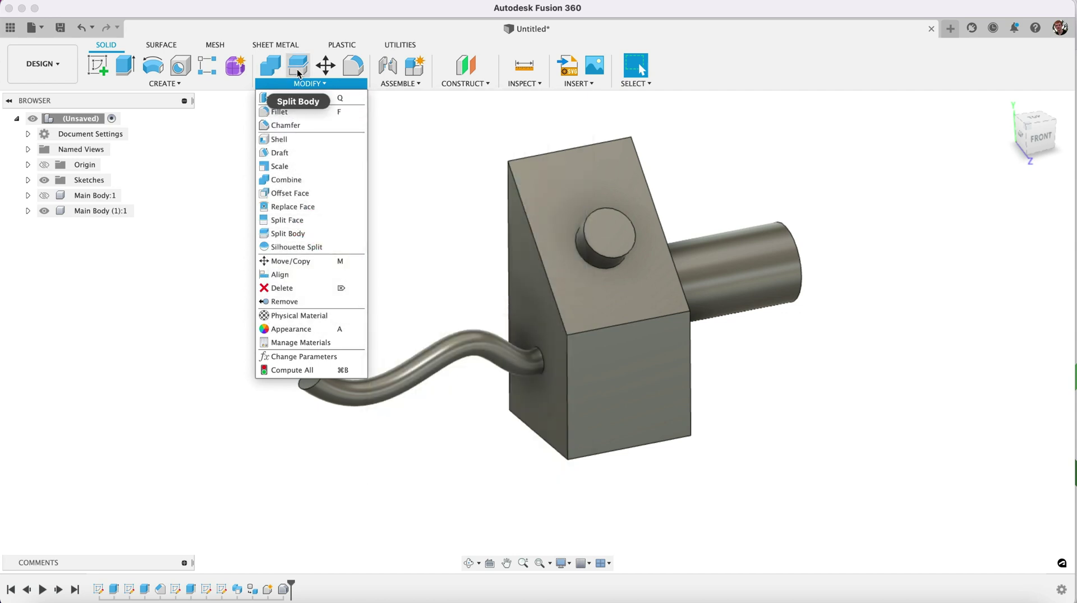
pyautogui.click(405, 140)
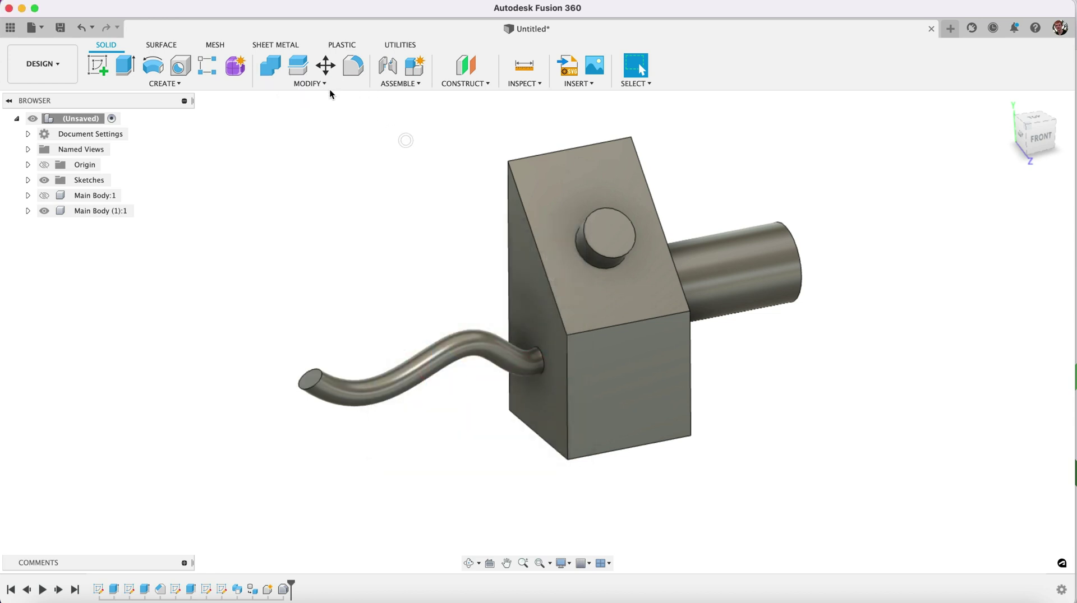
pyautogui.click(296, 66)
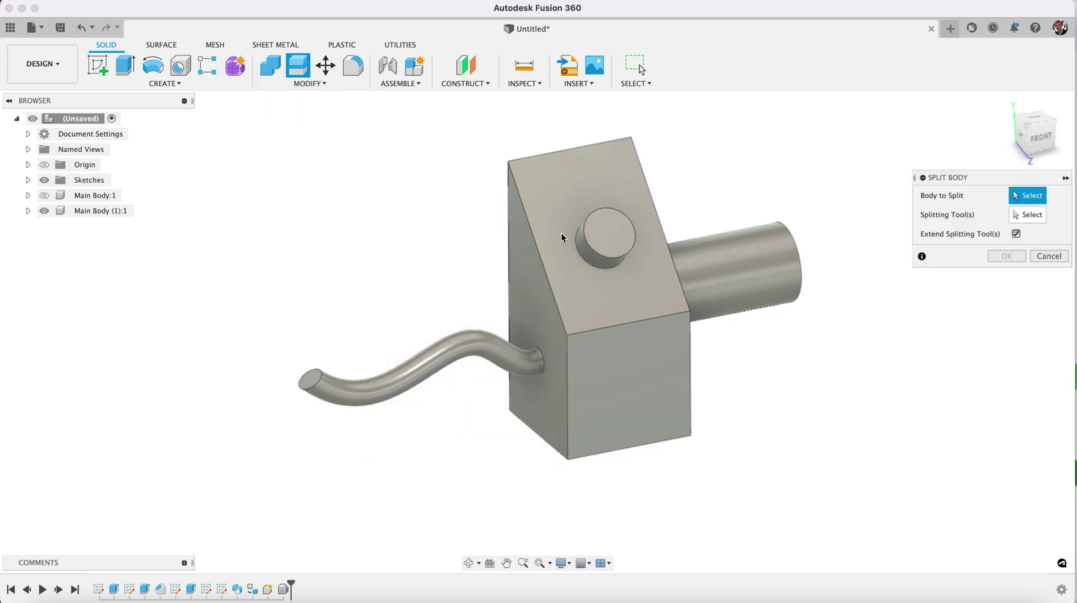
pyautogui.click(551, 211)
pyautogui.click(1020, 215)
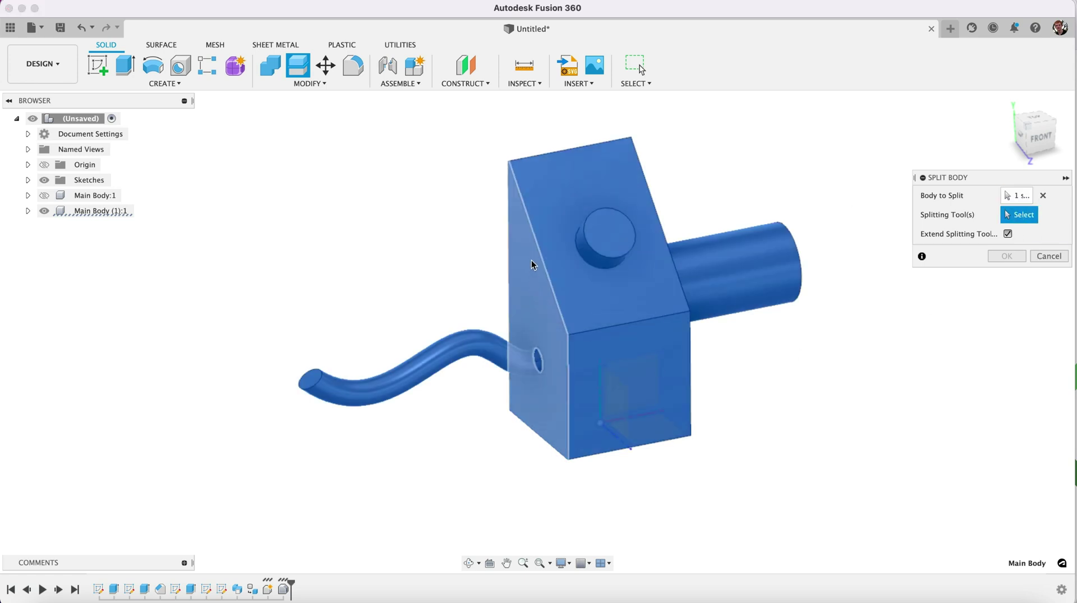
pyautogui.click(530, 306)
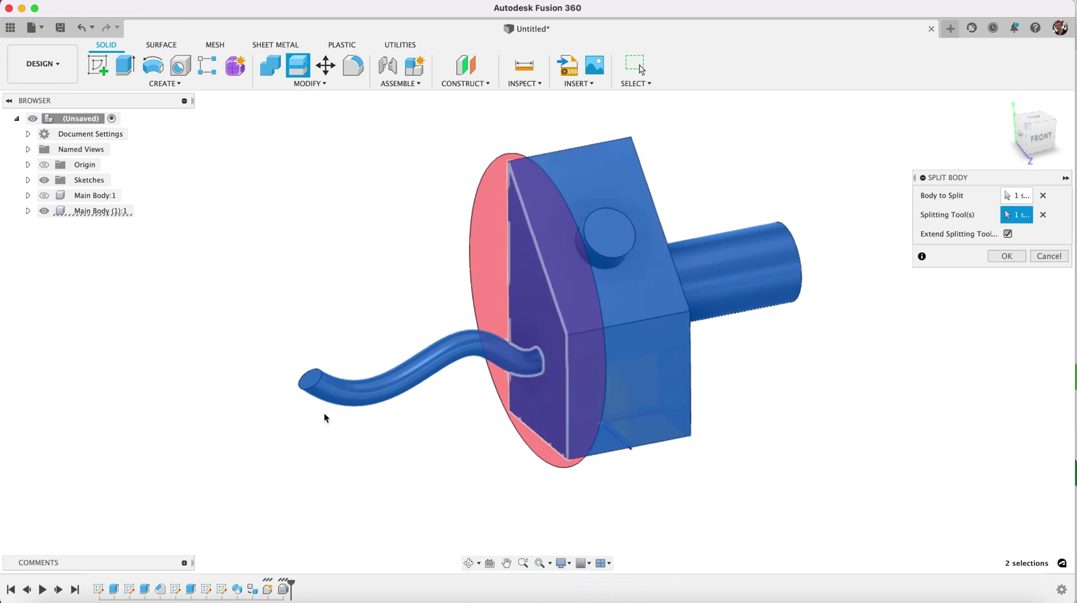
pyautogui.click(1007, 256)
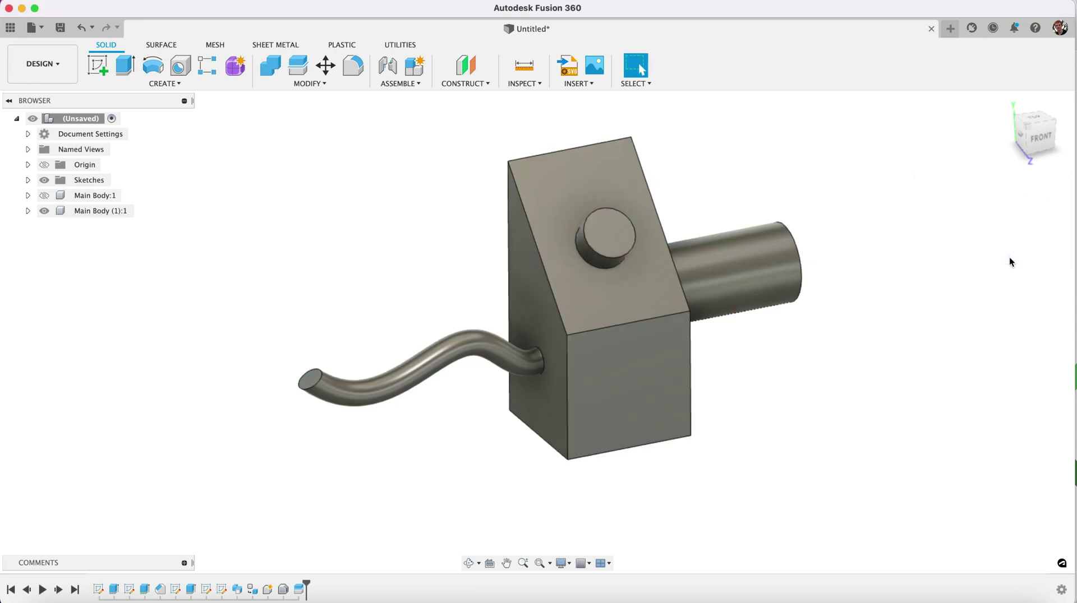
# Step: Expand the copy's Bodies folder and toggle each body's visibility to identify the tail
pyautogui.click(27, 211)
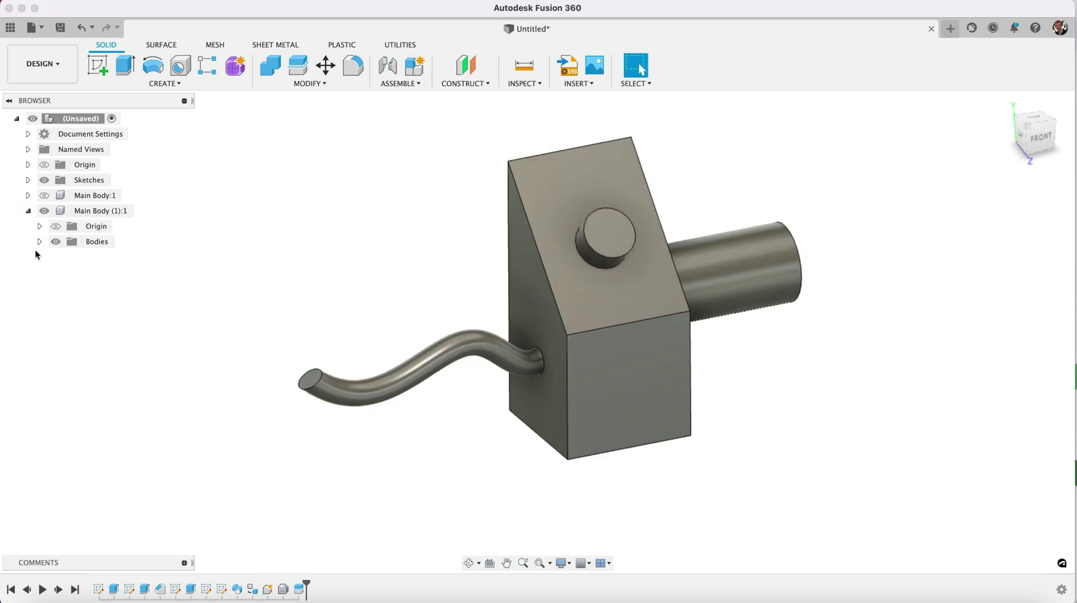
pyautogui.click(40, 242)
pyautogui.click(63, 257)
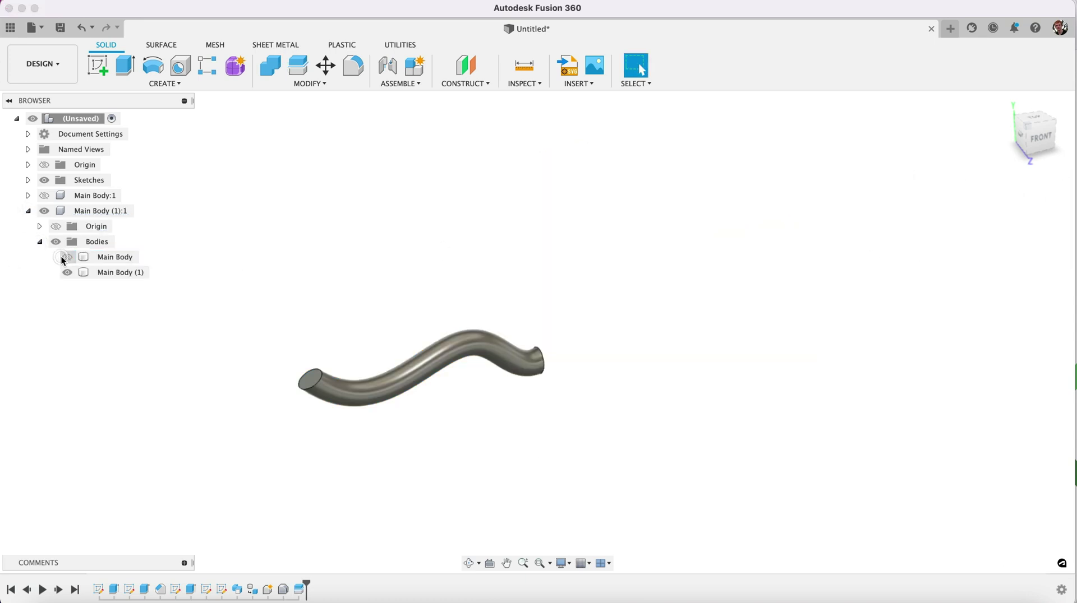
pyautogui.click(62, 258)
pyautogui.click(63, 271)
pyautogui.click(63, 272)
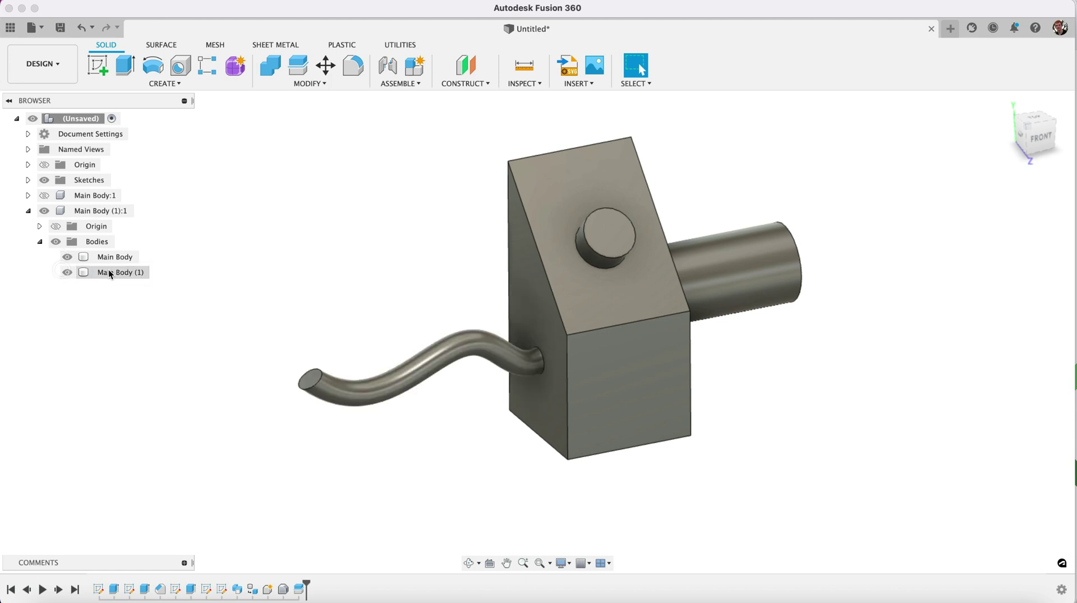
# Step: Rename the tail body Main Body (1) to 'Replacement tail'
pyautogui.click(109, 271)
pyautogui.click(109, 272)
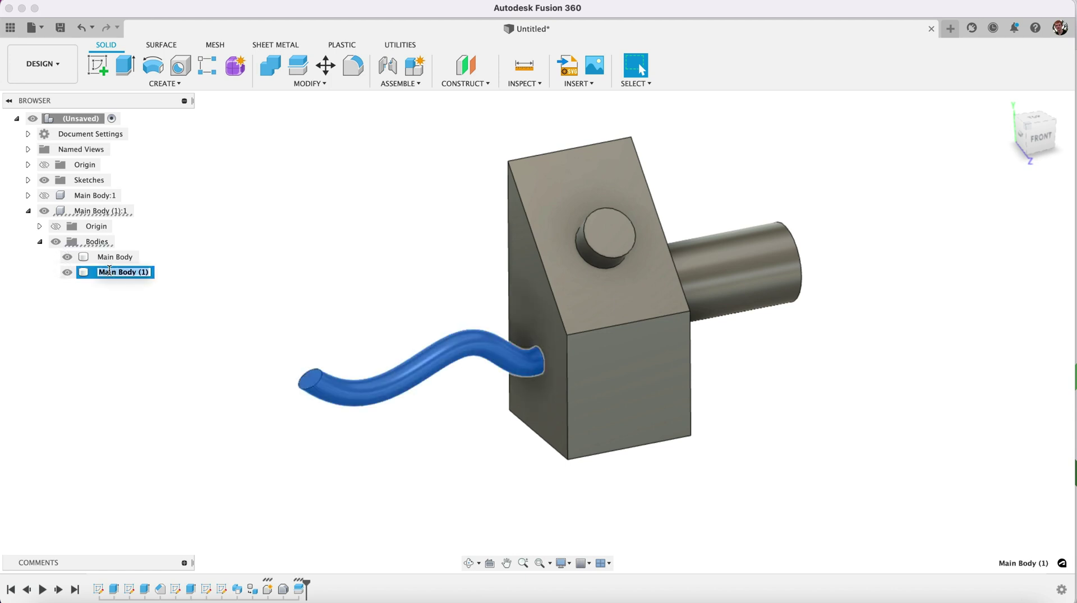
pyautogui.write('Replacement peice')
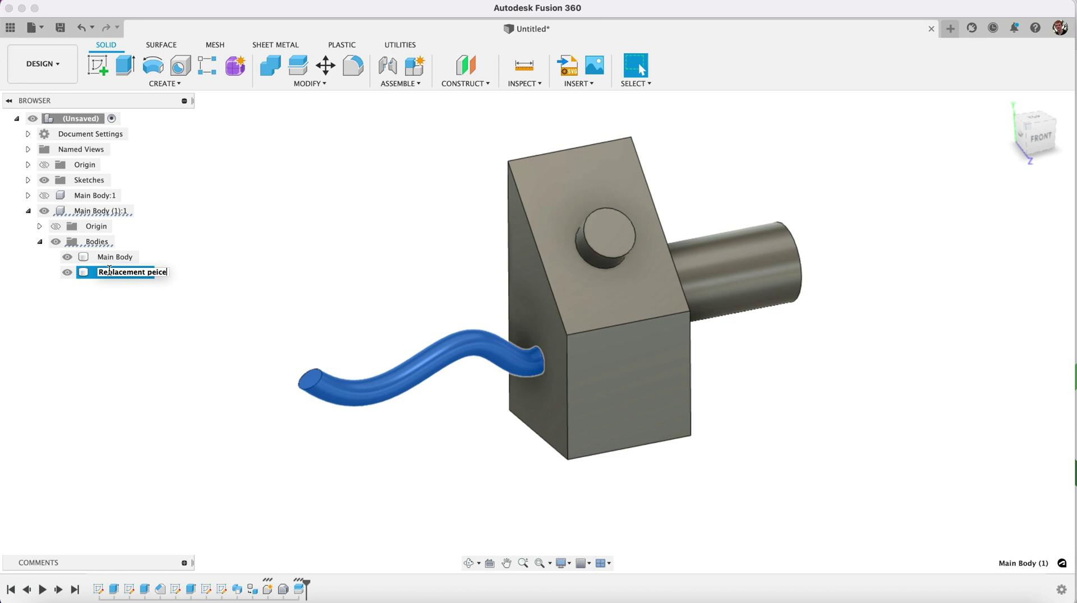
pyautogui.press('BackSpace')
pyautogui.press('BackSpace')
pyautogui.press('BackSpace')
pyautogui.press('BackSpace')
pyautogui.press('BackSpace')
pyautogui.write('tail')
pyautogui.press('Return')
# Step: Hide the block body so only the Replacement tail remains visible
pyautogui.click(252, 262)
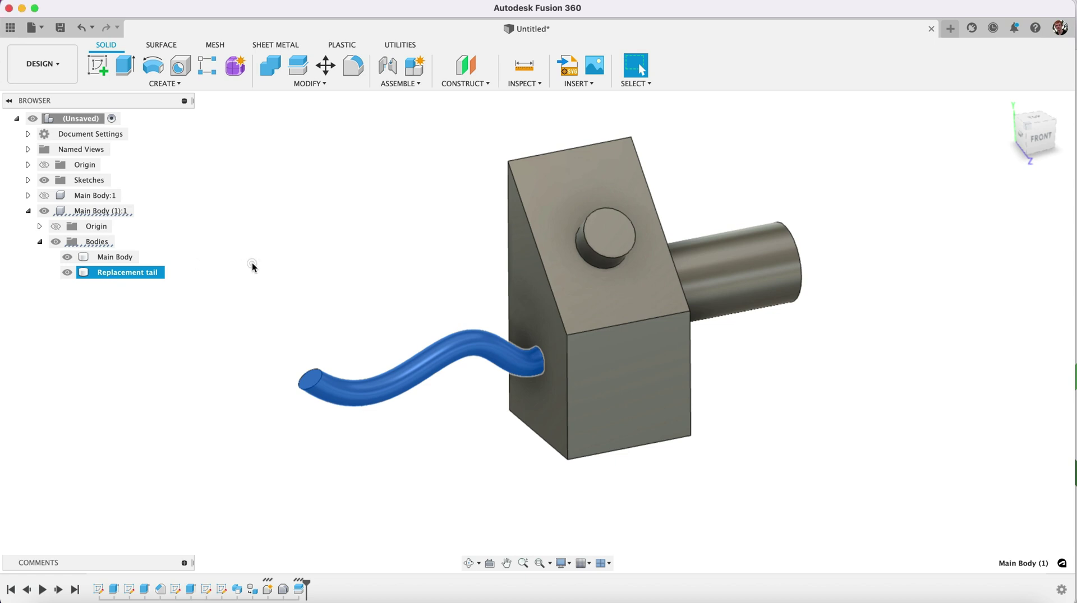
pyautogui.click(66, 258)
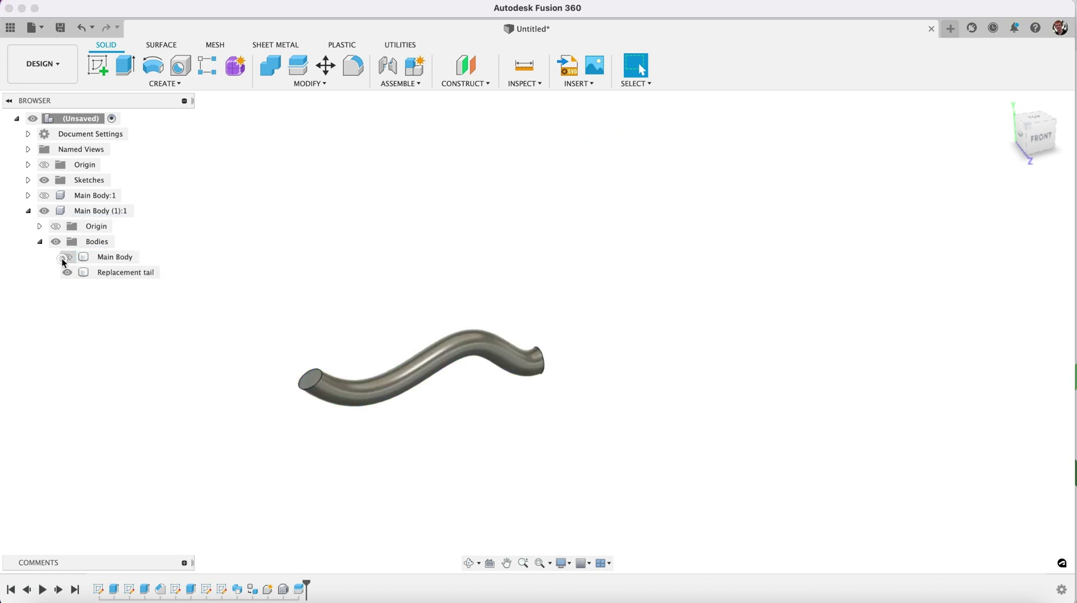
pyautogui.click(66, 273)
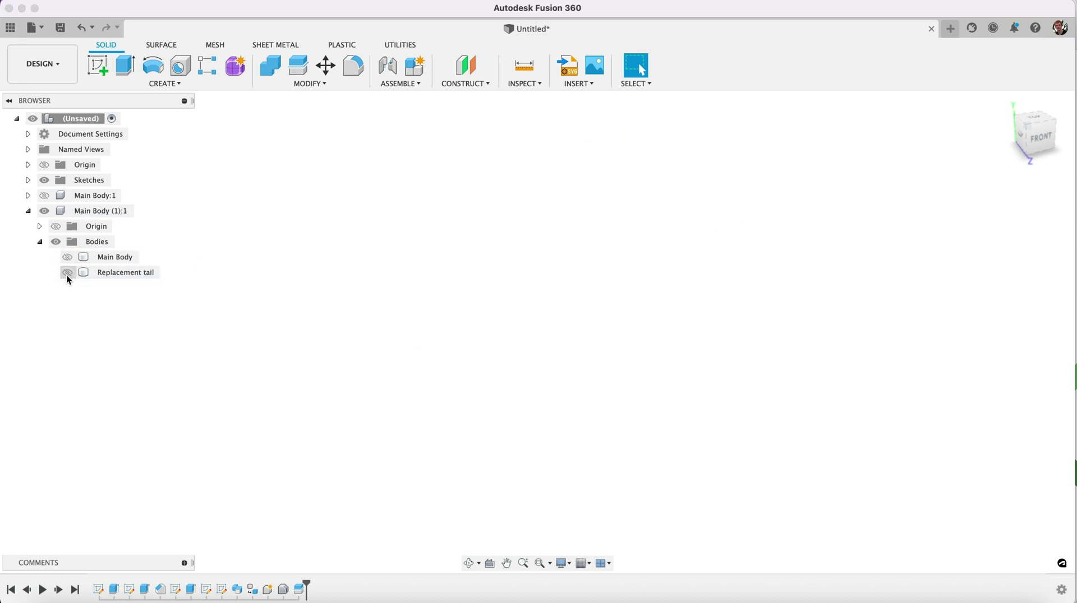
pyautogui.click(66, 274)
pyautogui.click(69, 261)
pyautogui.click(68, 260)
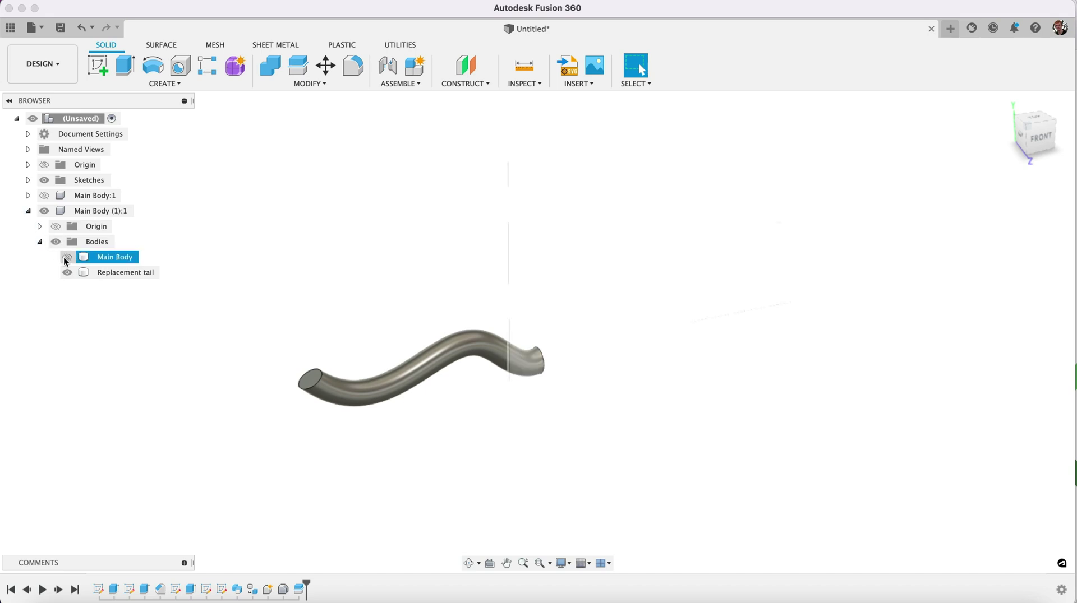
# Step: Collapse and hide Main Body (1):1, then show the original Main Body:1
pyautogui.click(28, 212)
pyautogui.click(44, 211)
pyautogui.click(44, 195)
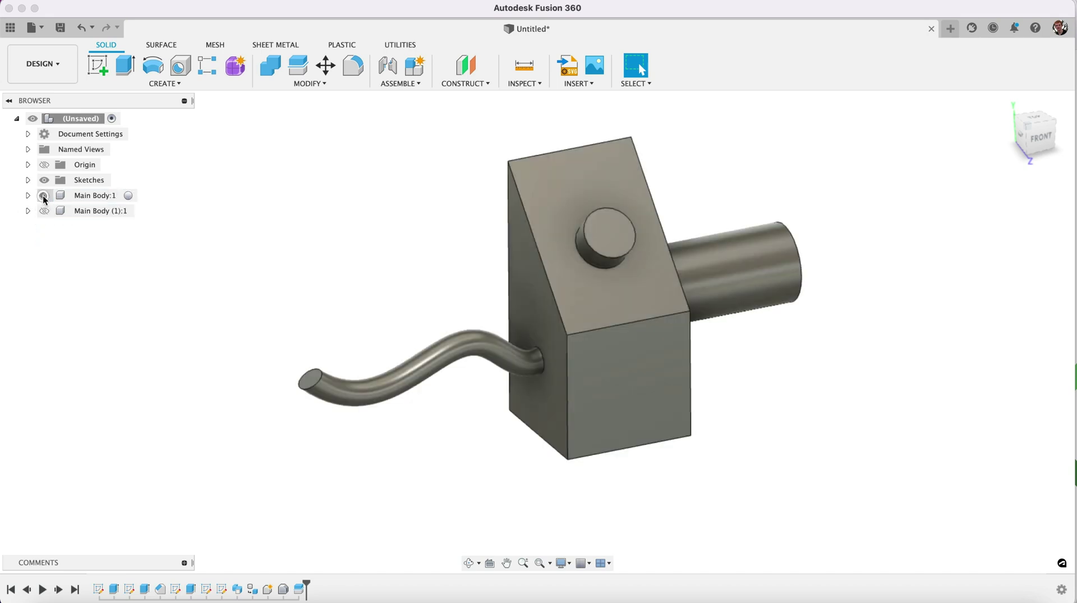